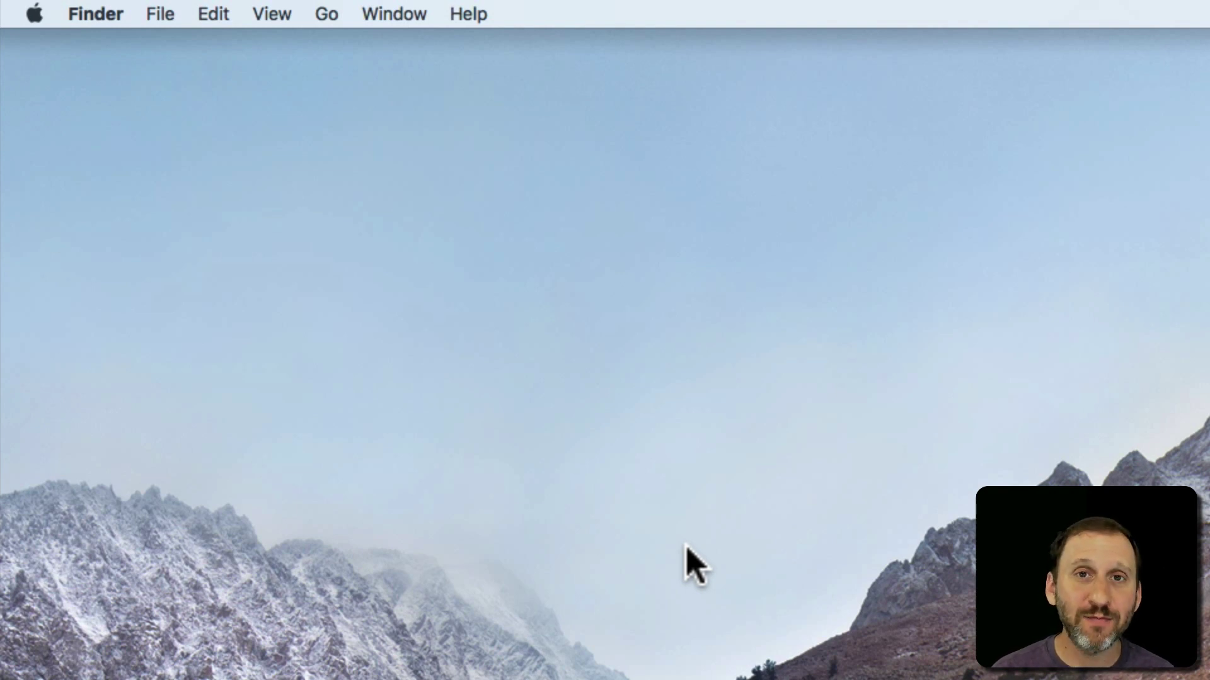
- Open System Preferences from the Apple menu and go to the Accessibility pane
drag(42, 11, 58, 81)
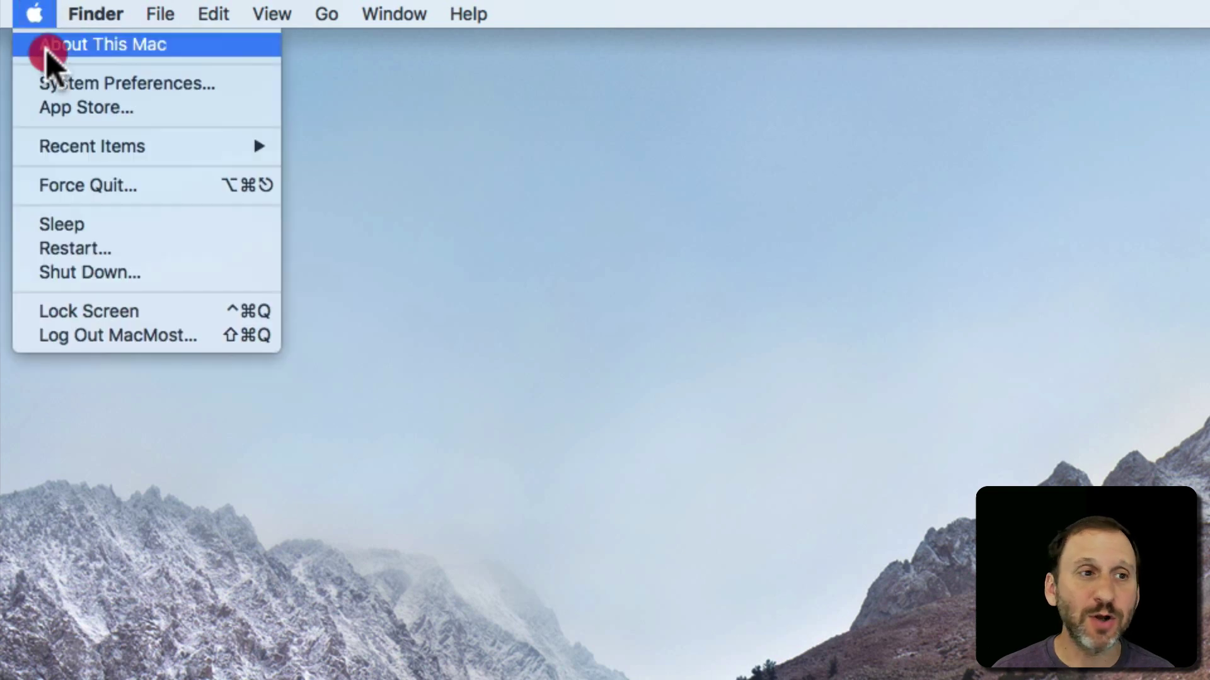
click(56, 83)
click(602, 560)
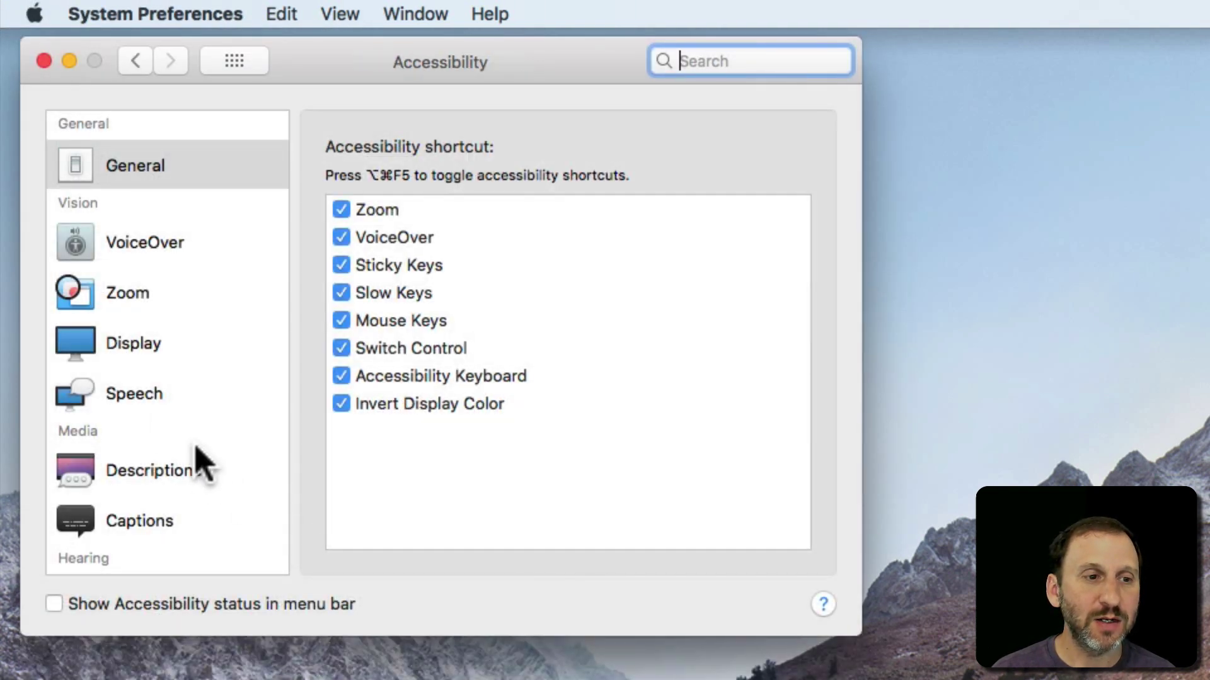
click(138, 397)
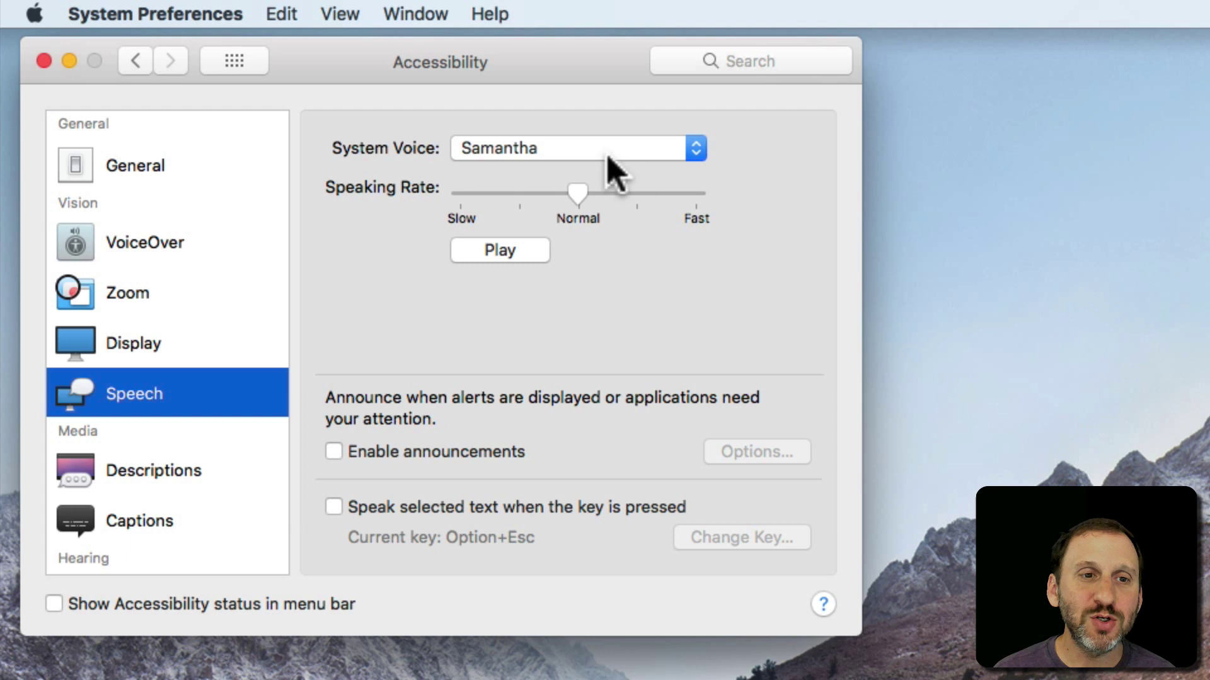
click(608, 153)
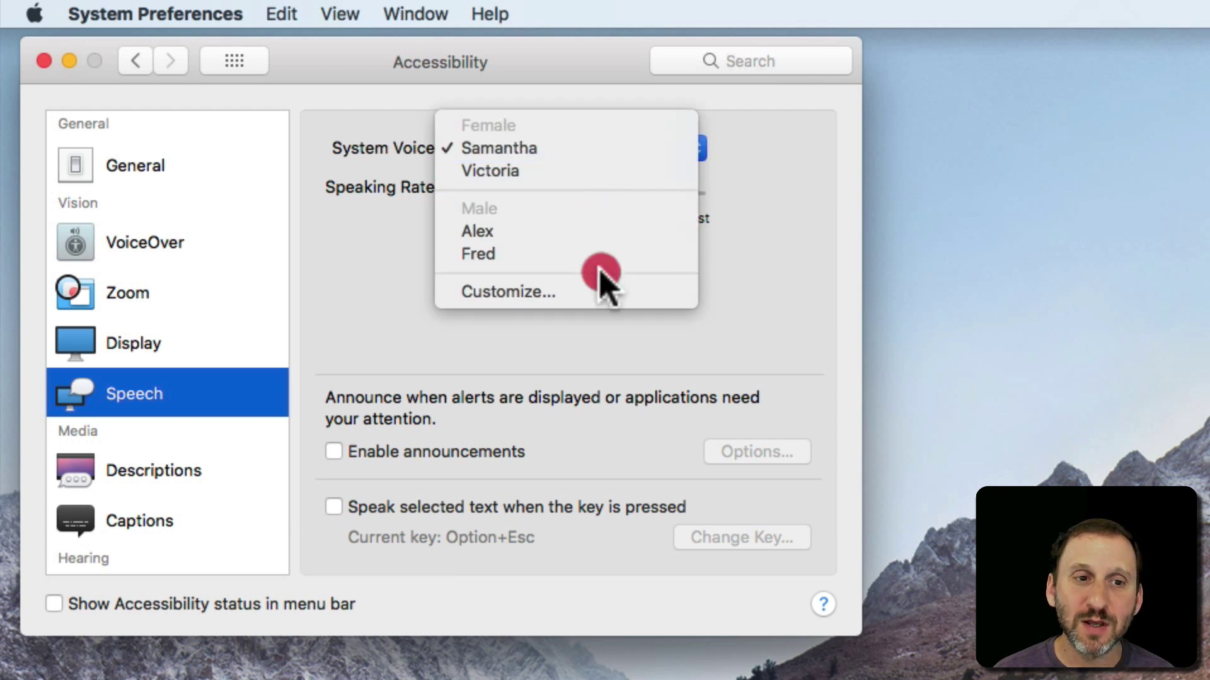
click(599, 289)
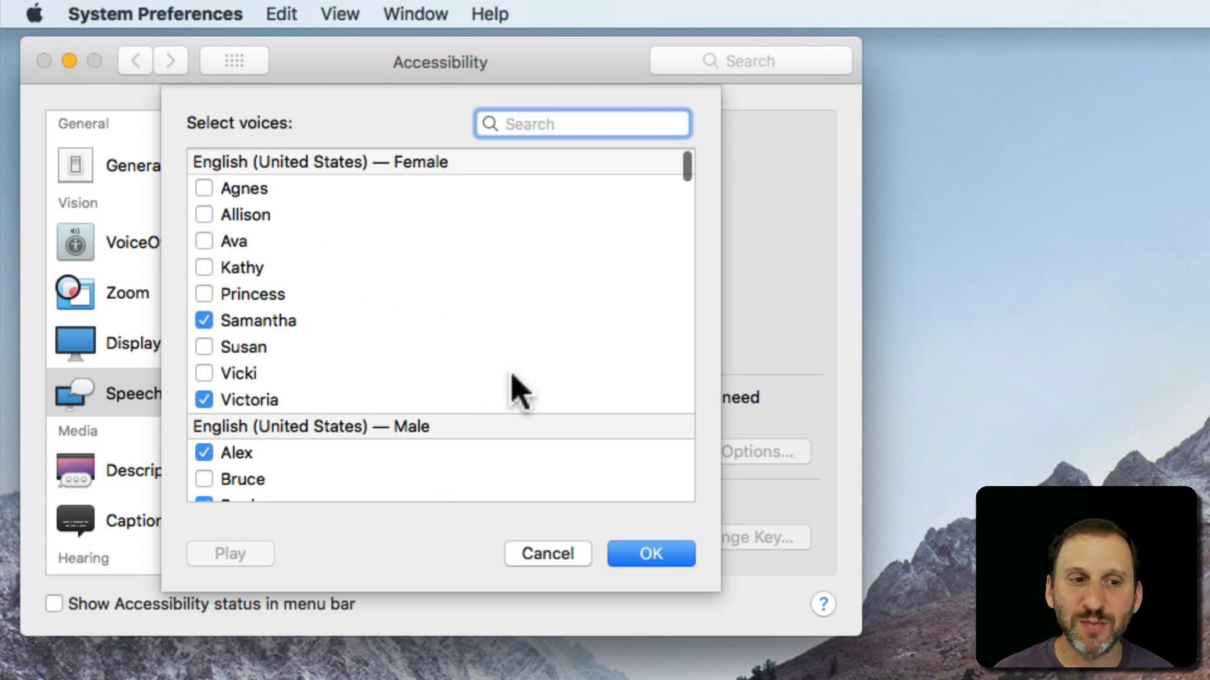
click(560, 557)
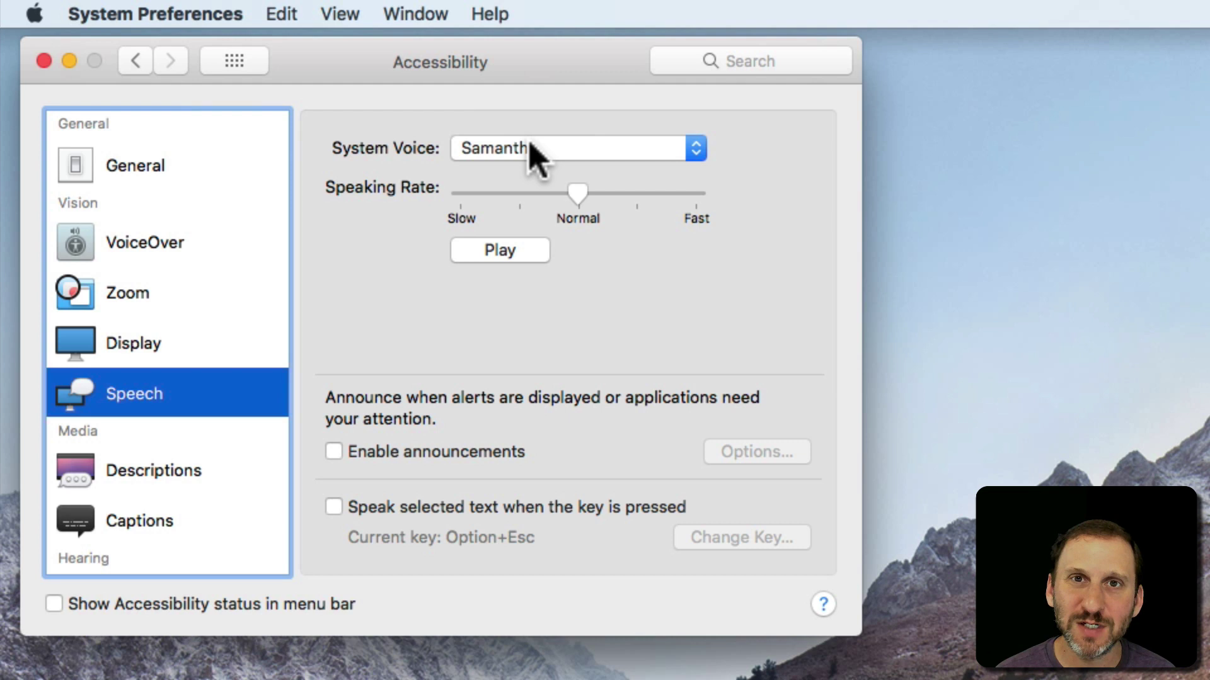
click(497, 254)
click(497, 254)
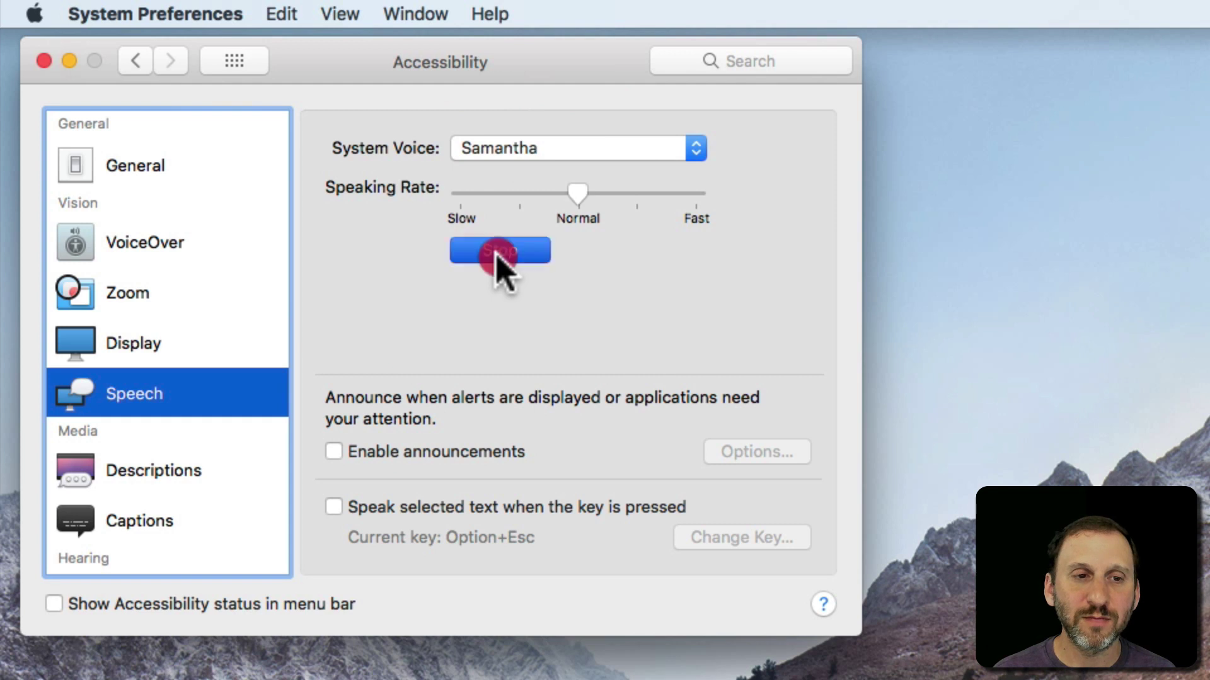
drag(577, 194, 482, 197)
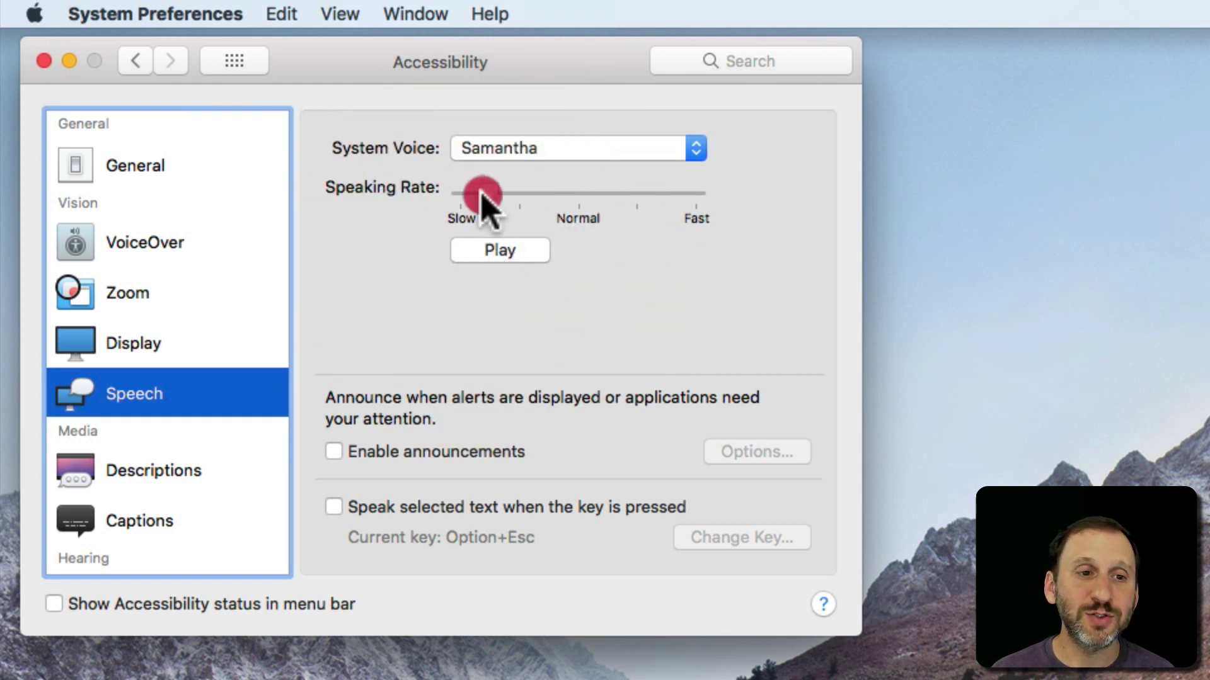
click(502, 255)
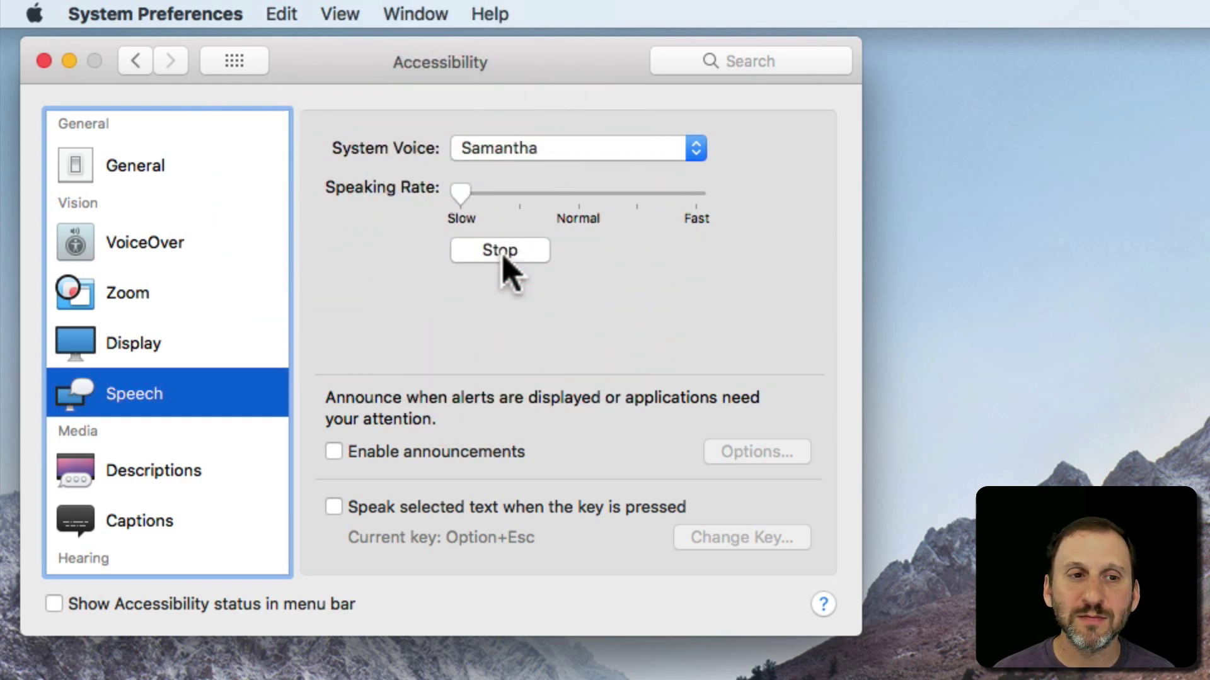
click(502, 254)
mouse_move(460, 195)
mouse_down()
mouse_move(747, 194)
mouse_move(583, 202)
mouse_move(596, 204)
mouse_up()
click(536, 263)
click(536, 262)
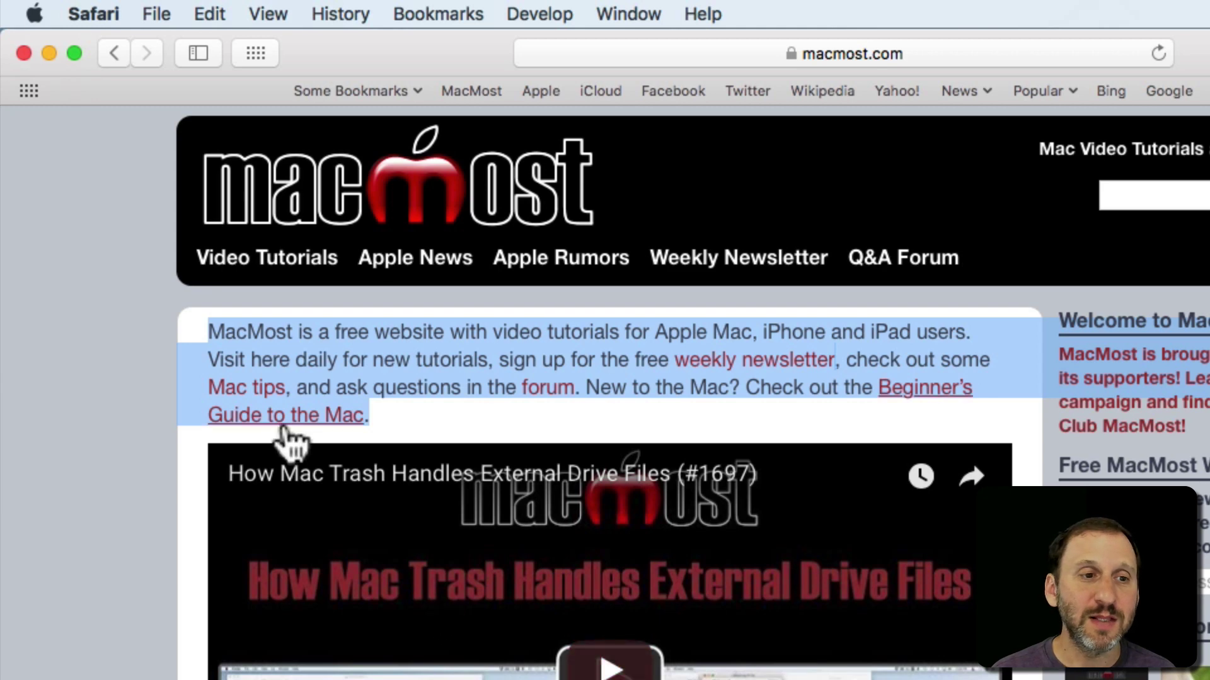
- Select MacMost's welcome paragraph and have it read aloud via Edit > Speech > Start Speaking
click(208, 335)
drag(208, 341, 381, 410)
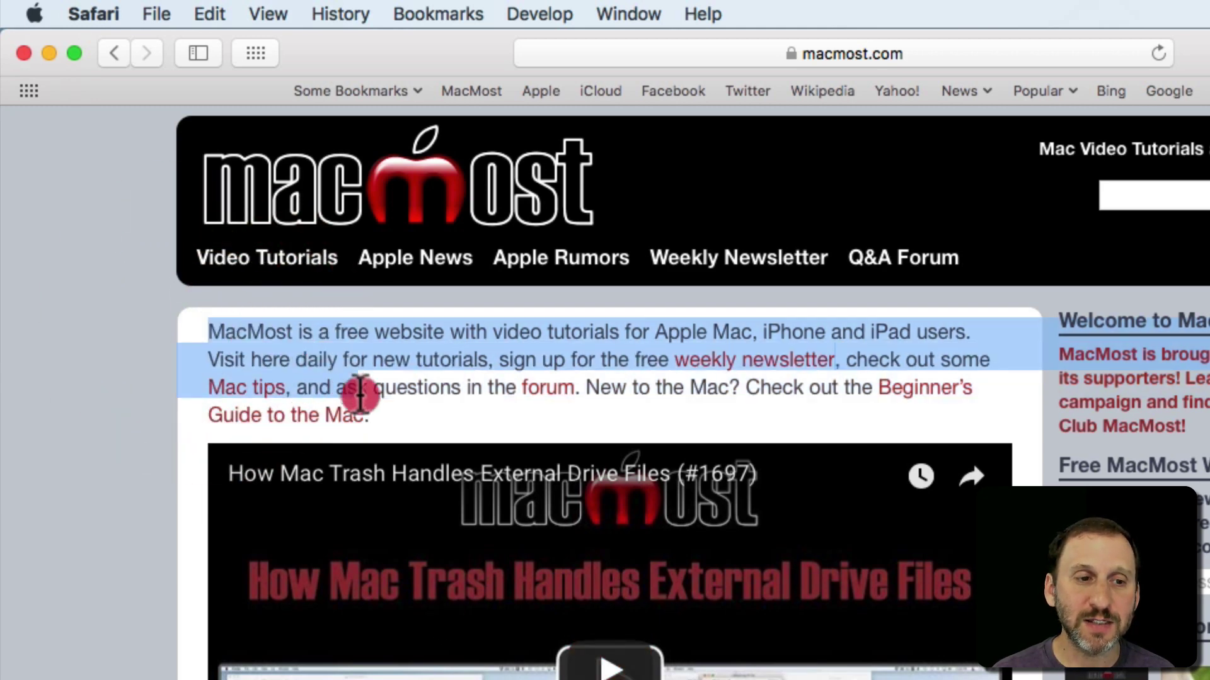
click(215, 13)
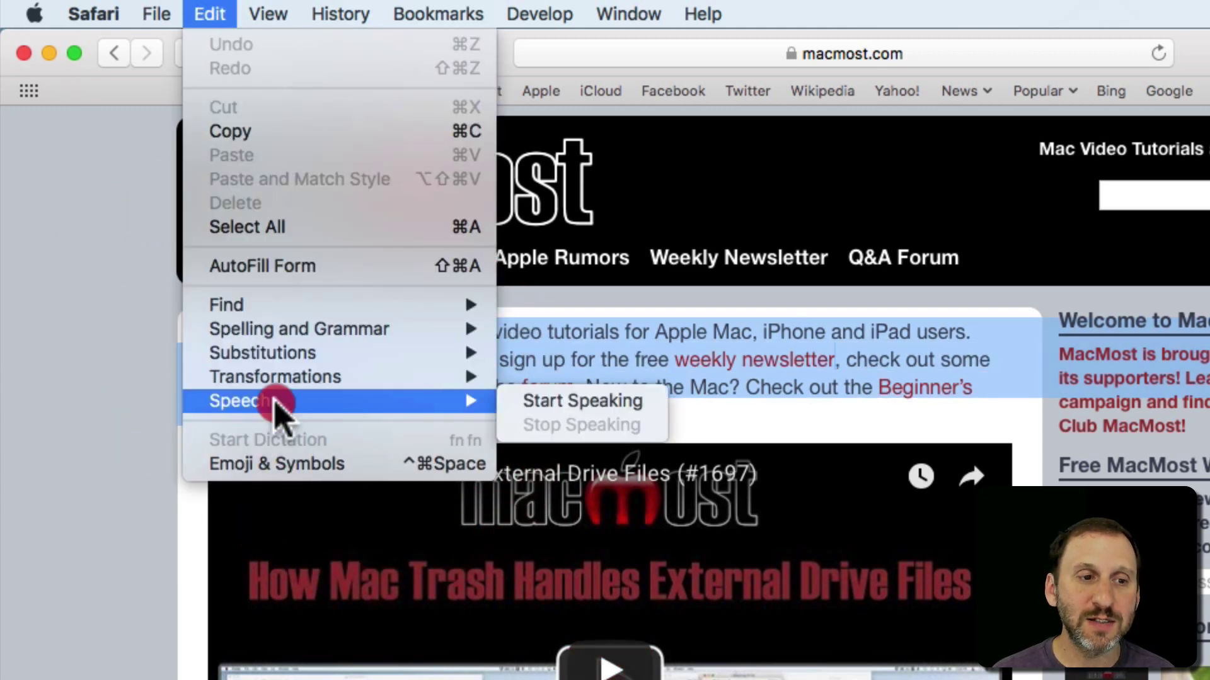
click(558, 405)
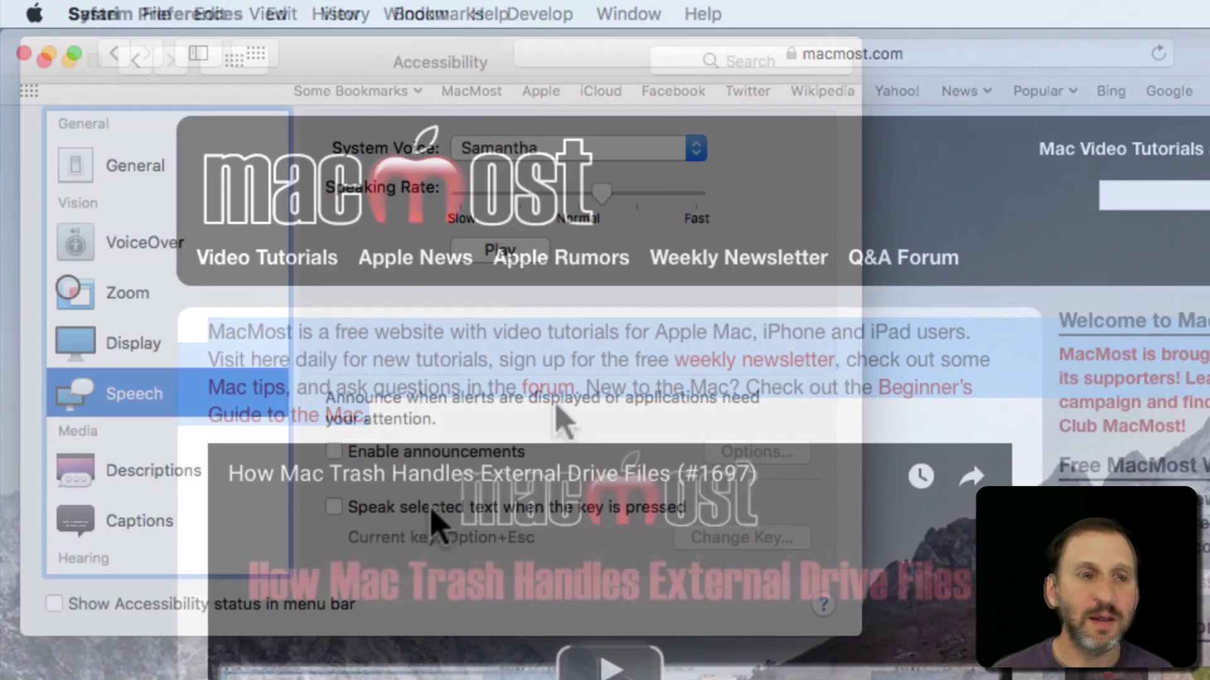
- Enable 'Speak selected text when the key is pressed' in the Speech settings
click(427, 509)
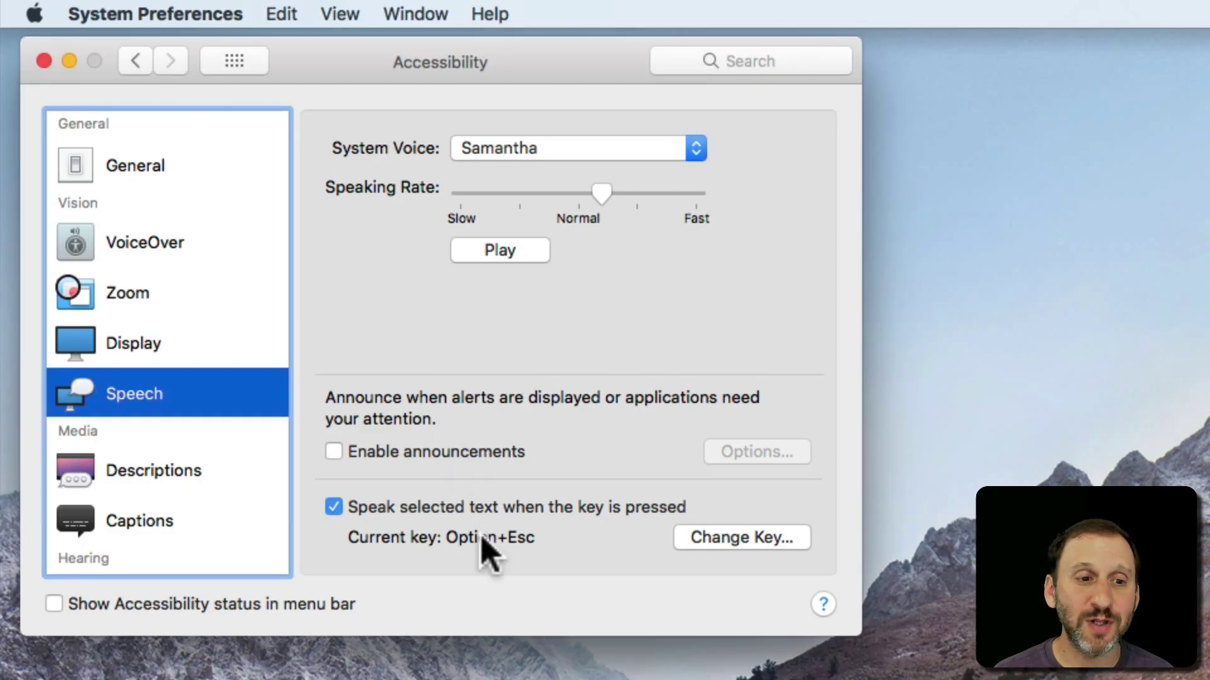
- Review the key combination without changing it, then enable spoken alert announcements
click(713, 541)
click(465, 293)
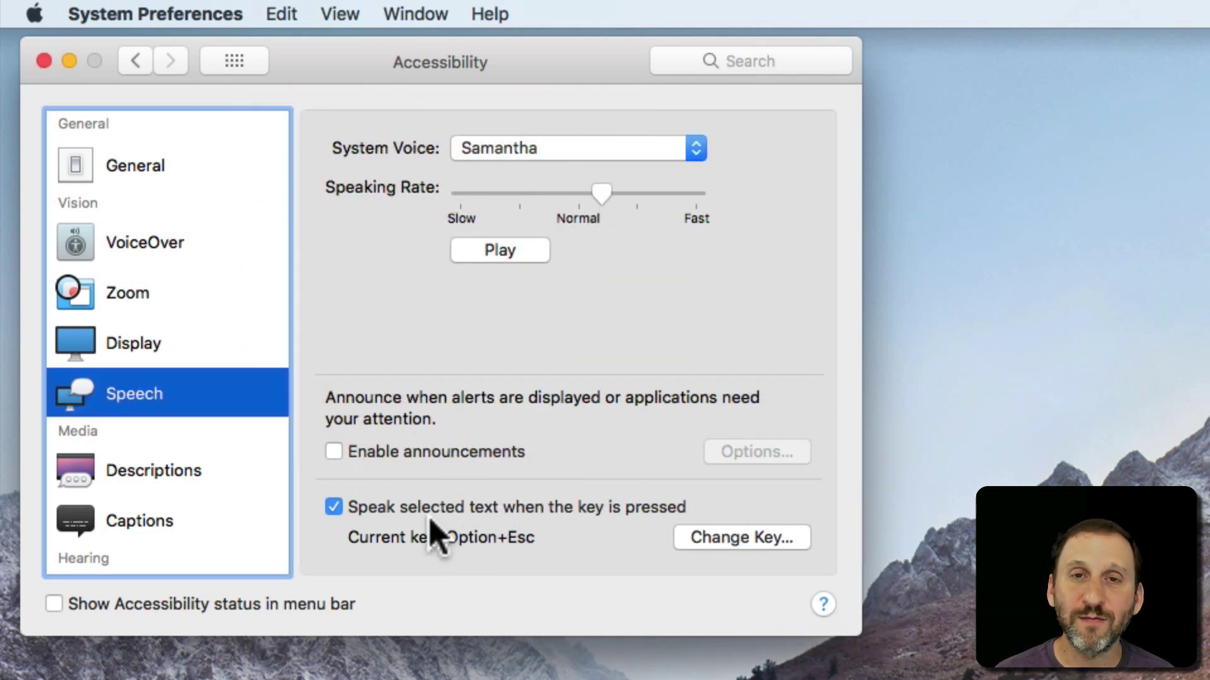
click(400, 453)
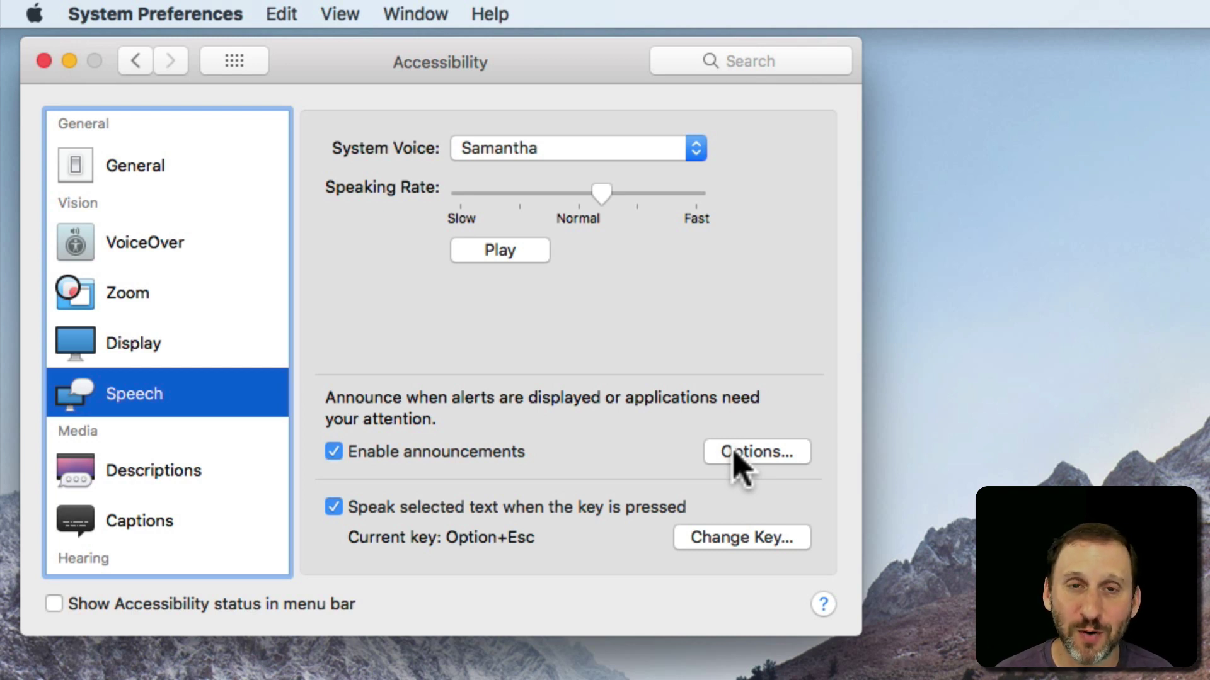
- In the announcement options, try a delay of about 10 seconds, then set it back to 0 seconds
click(734, 453)
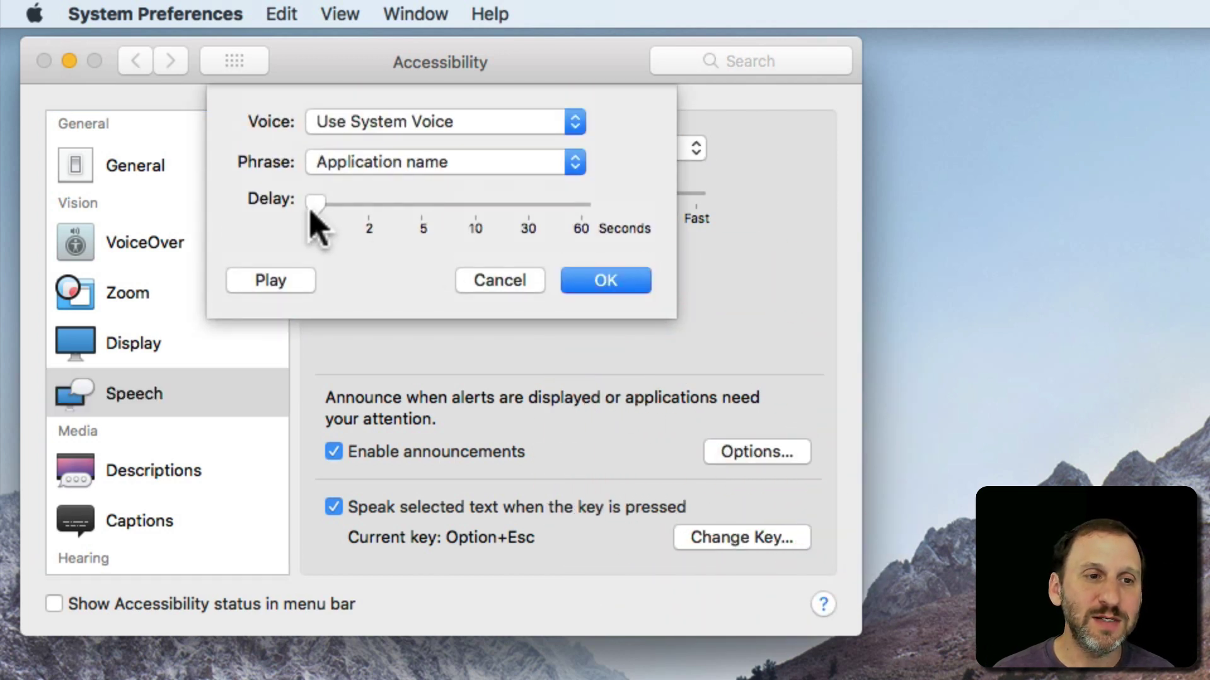
mouse_move(317, 206)
mouse_down()
mouse_move(432, 204)
mouse_move(474, 218)
mouse_up()
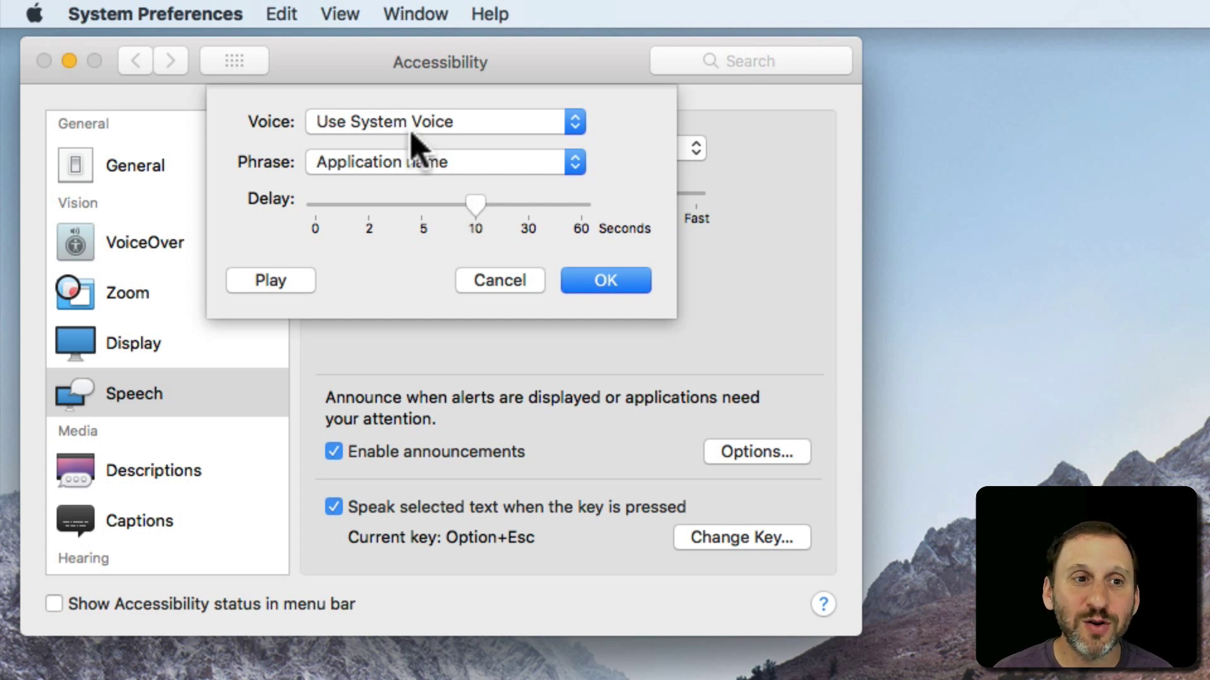
click(470, 213)
drag(470, 213, 312, 216)
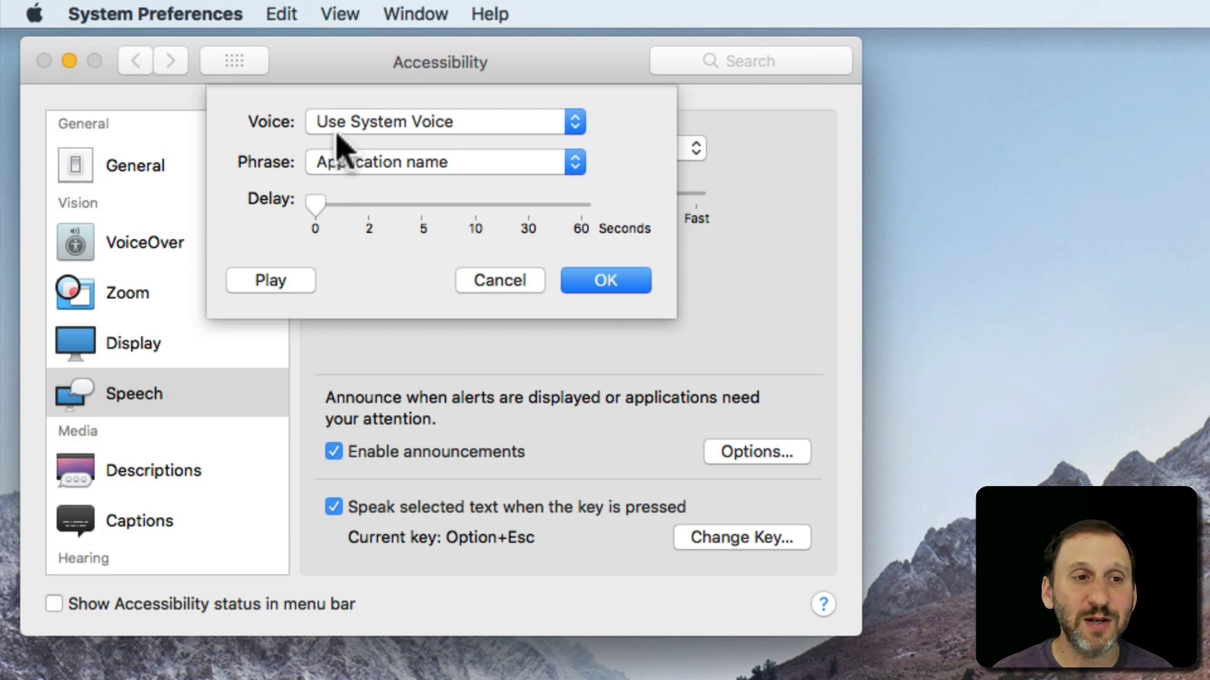
- Keep 'Use System Voice' and the 'Application name' phrase, and confirm the announcement settings
mouse_move(378, 130)
mouse_down()
mouse_move(355, 267)
mouse_move(242, 180)
mouse_move(360, 194)
mouse_move(353, 182)
mouse_up()
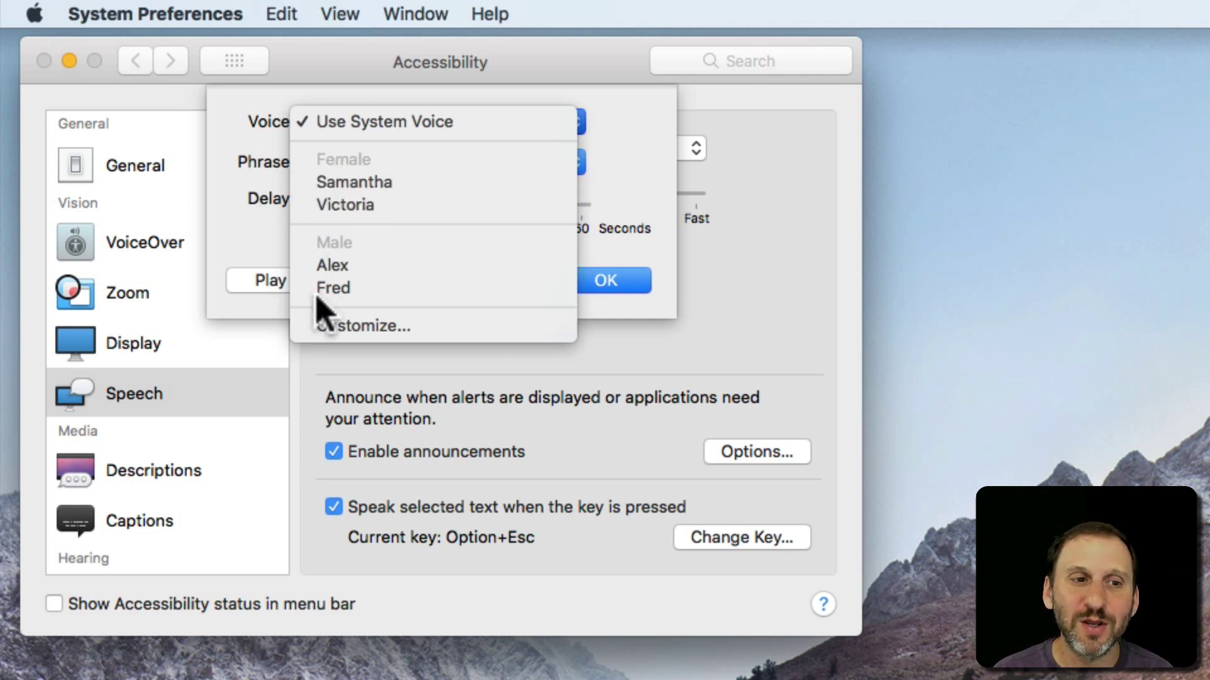
click(243, 206)
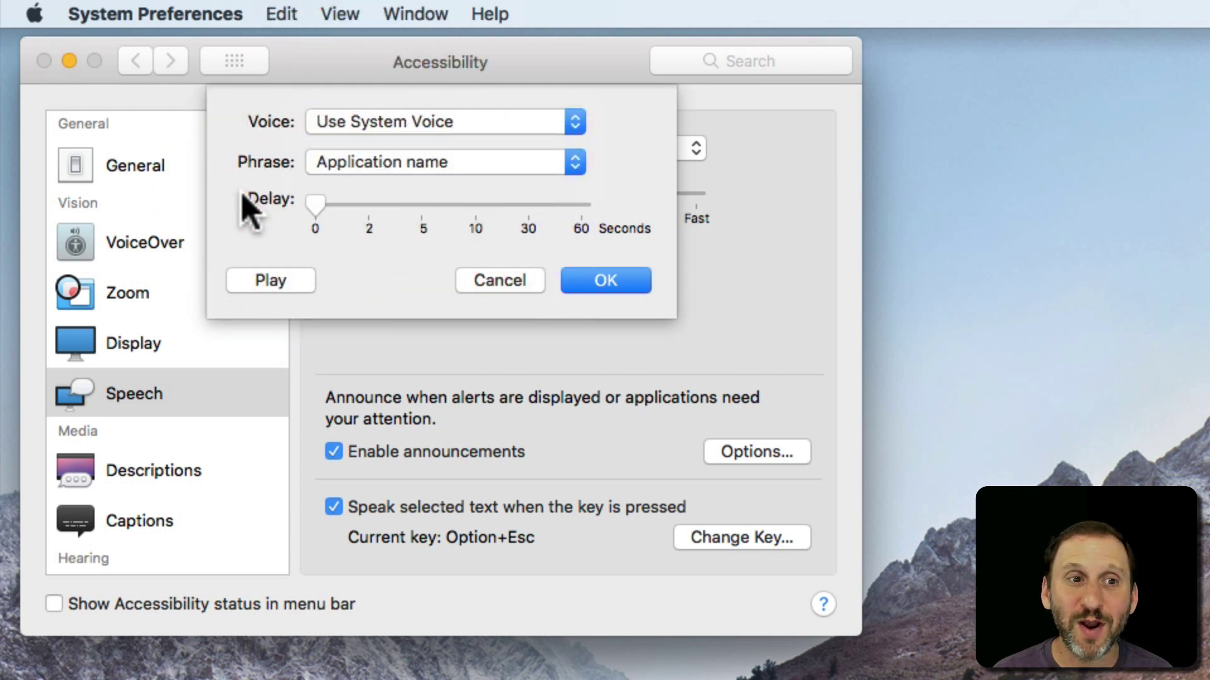
click(399, 168)
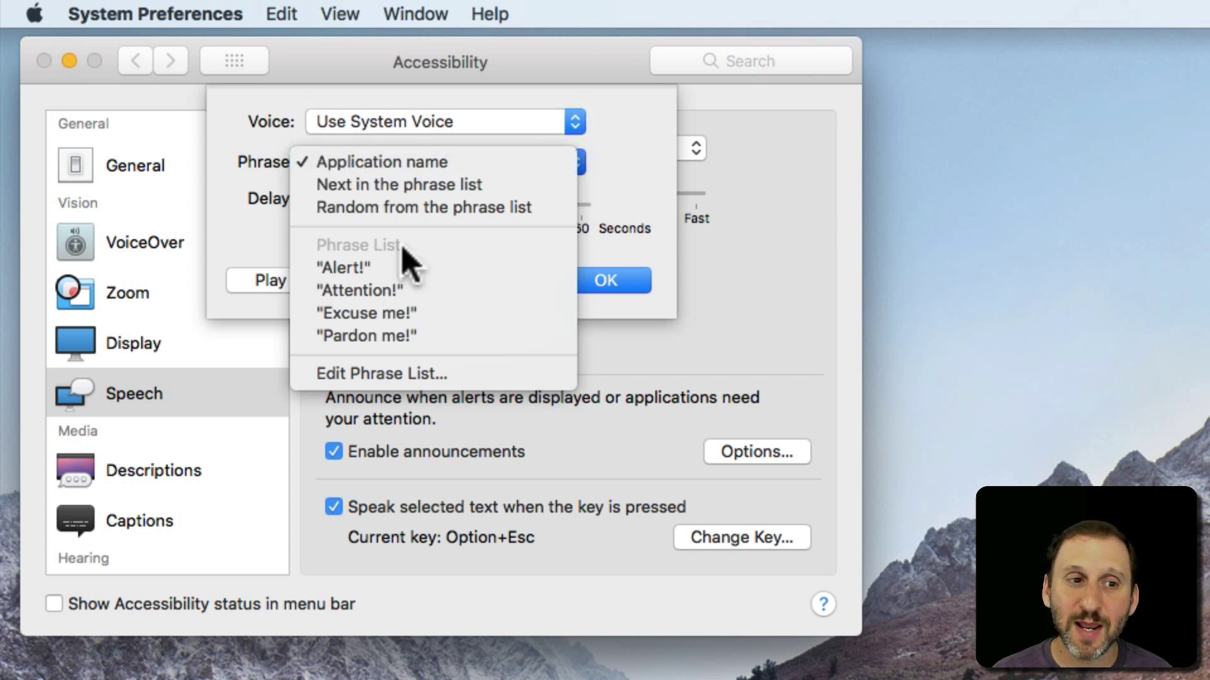
click(396, 374)
click(569, 373)
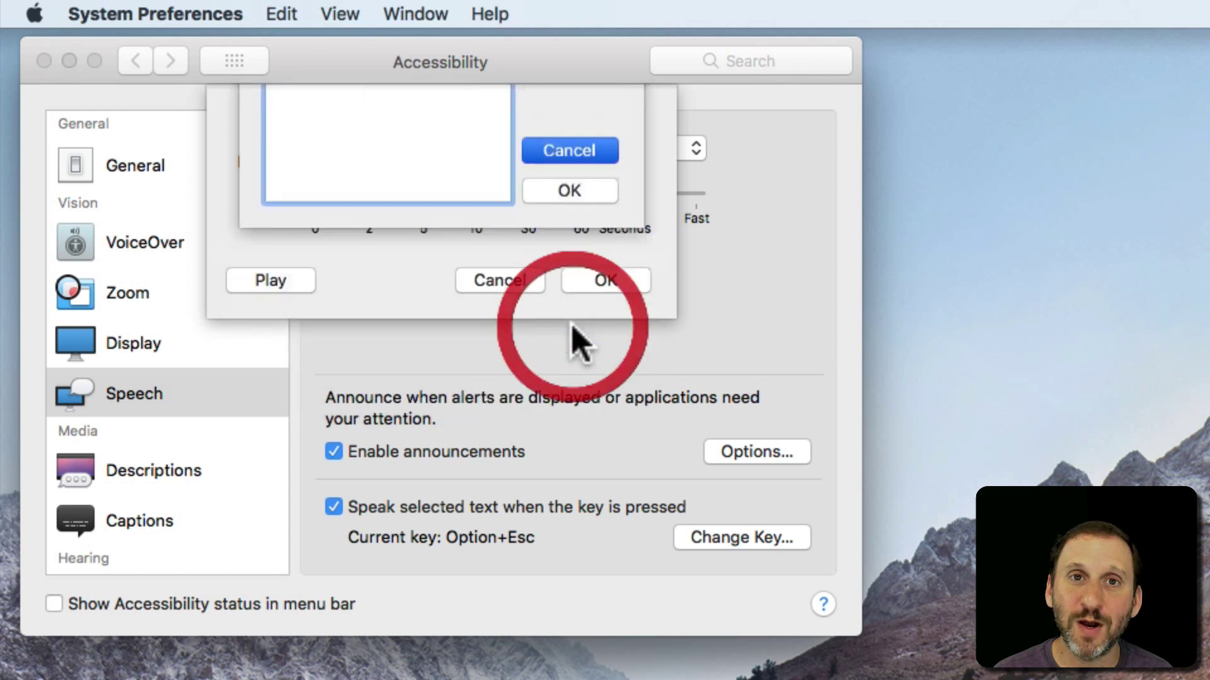
click(574, 162)
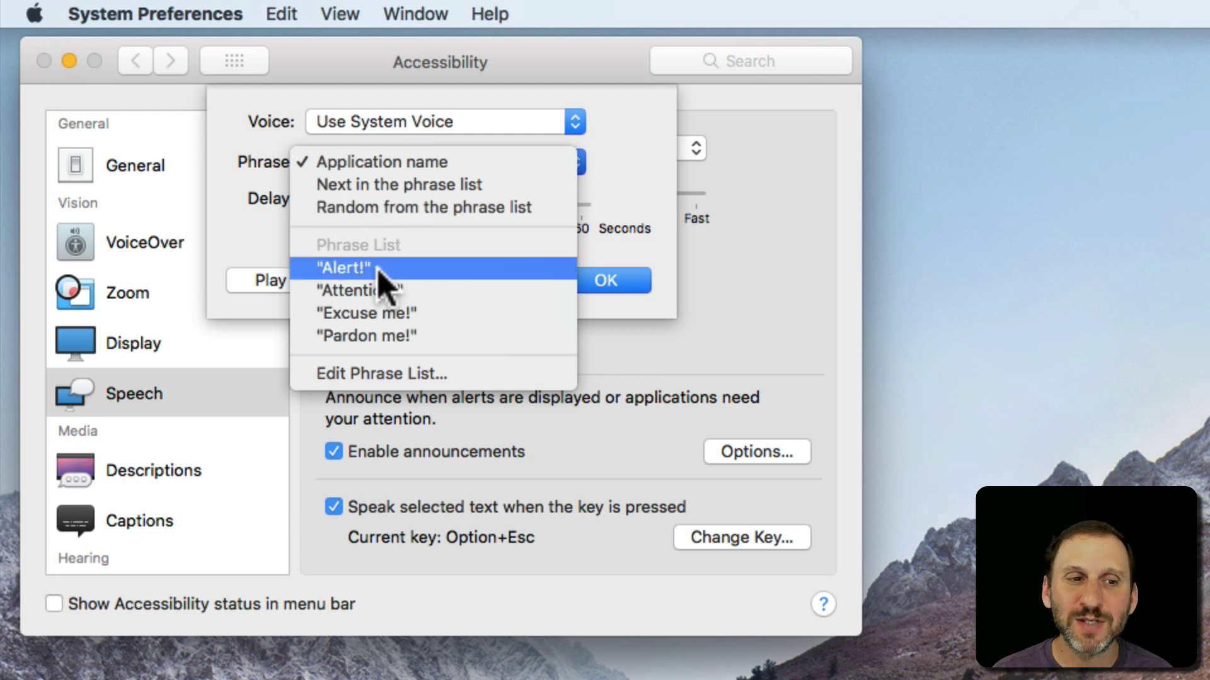
click(579, 277)
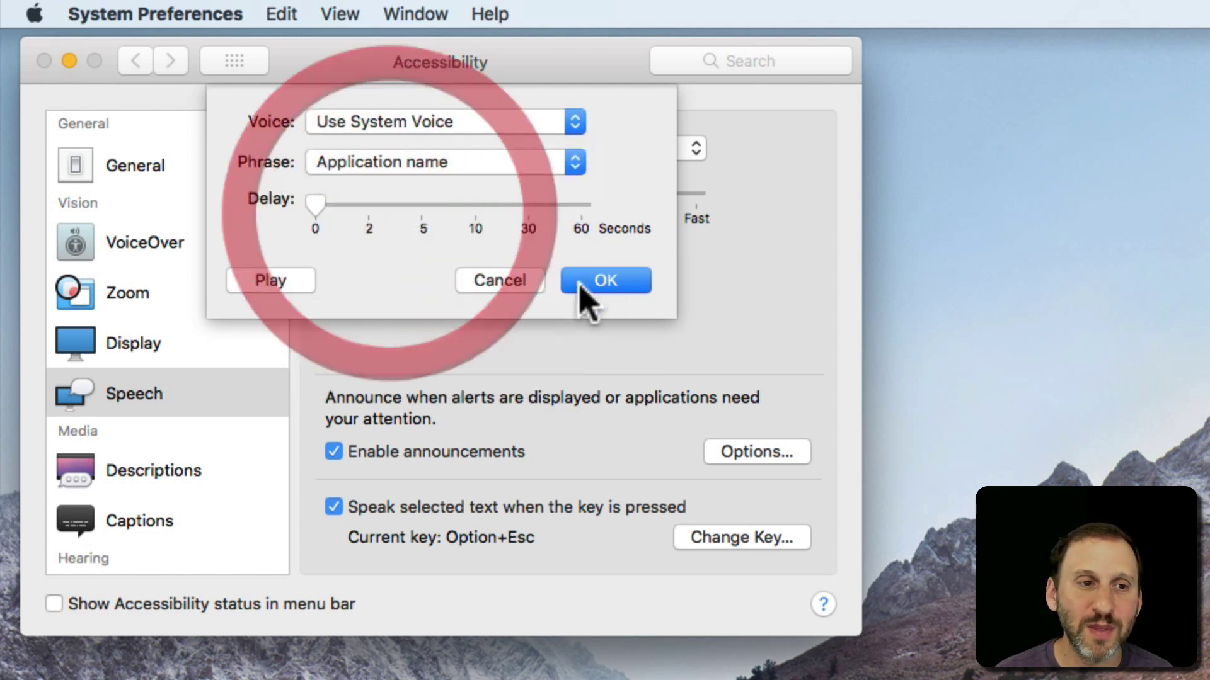
click(579, 276)
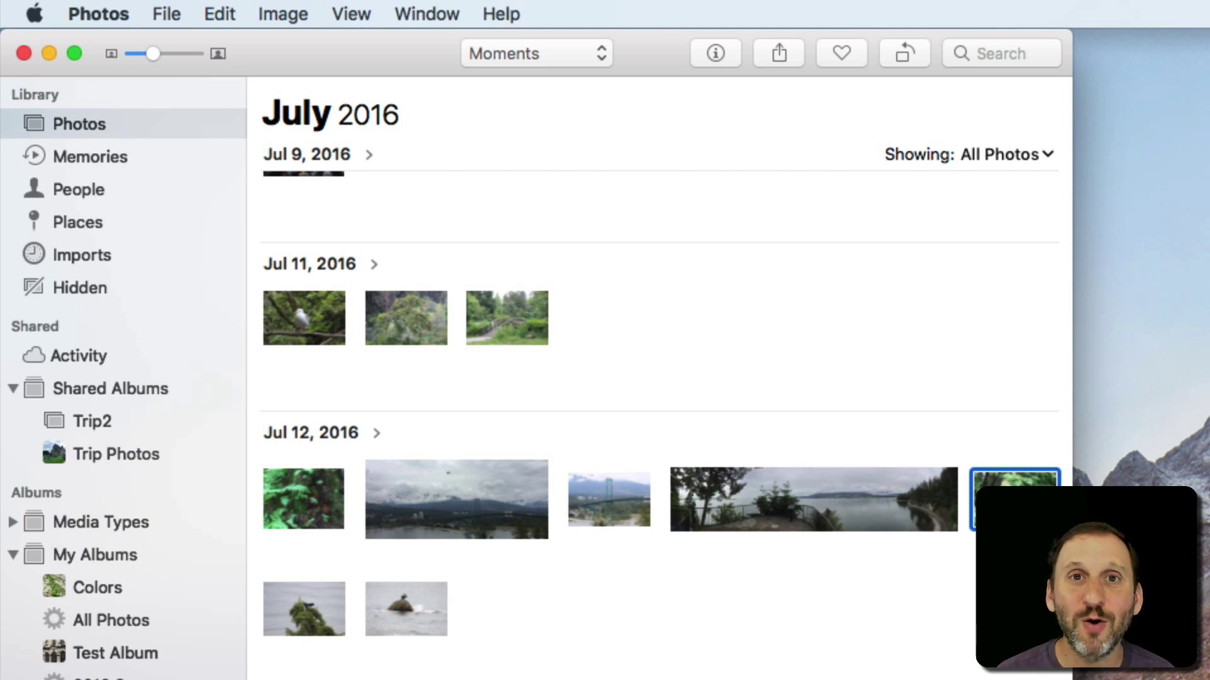
key(Delete)
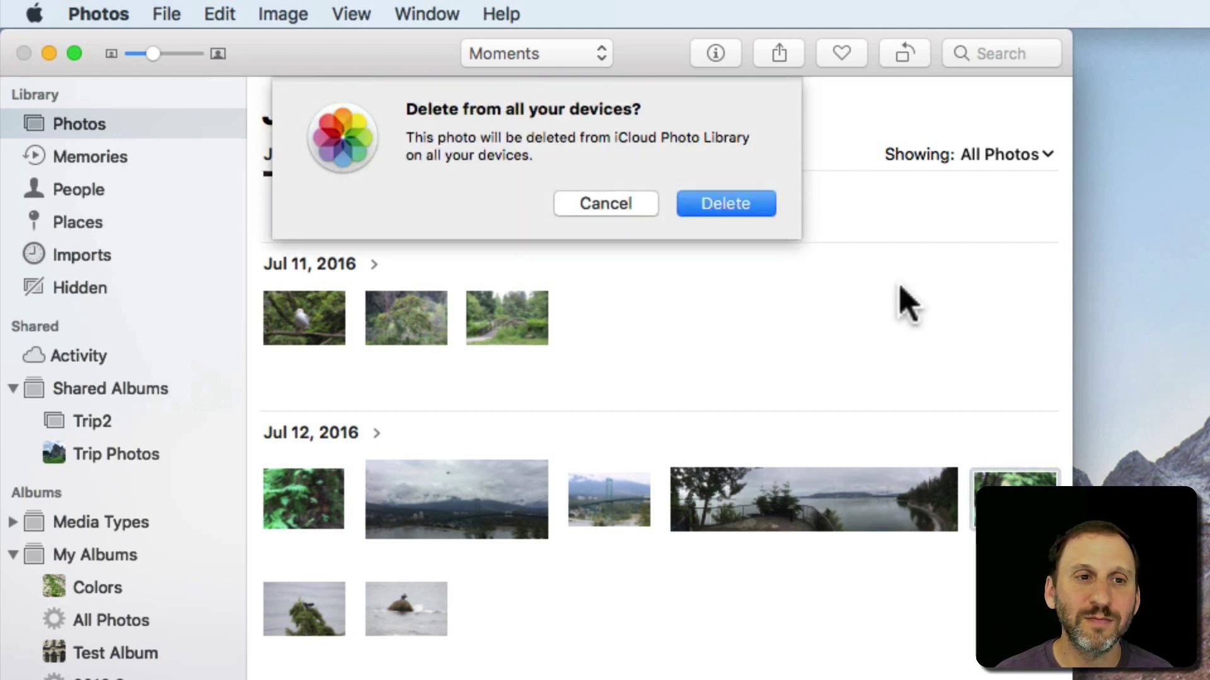
click(620, 202)
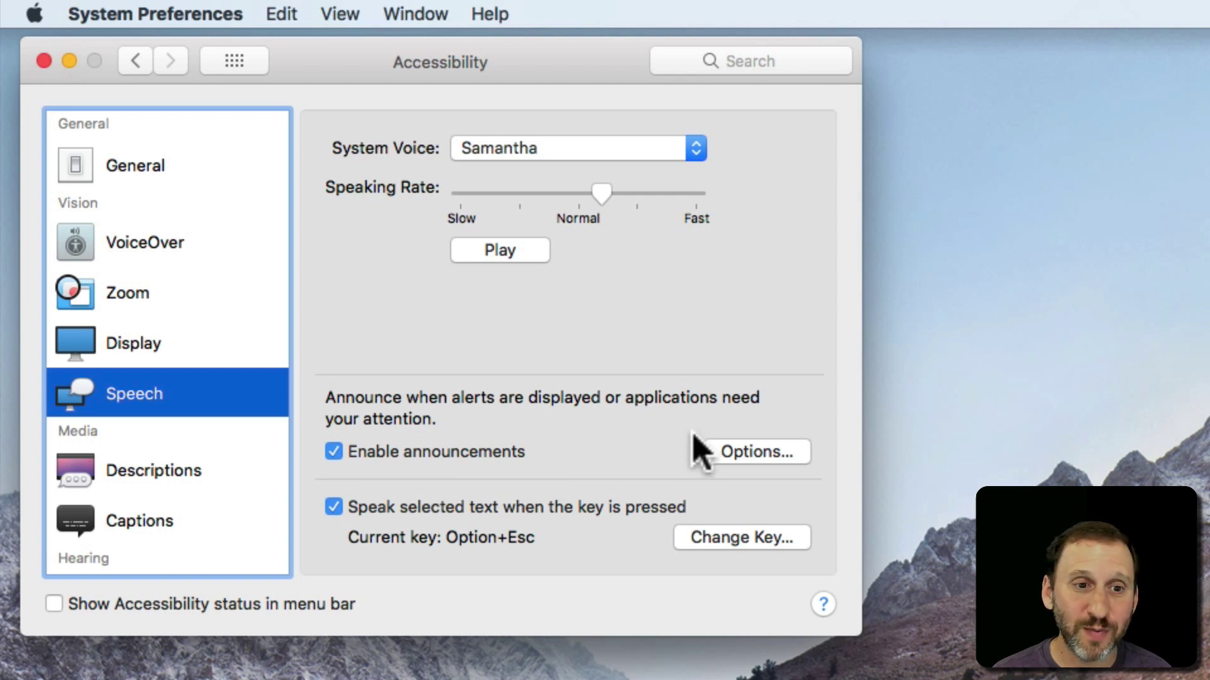
- Cancel the announcement options sheet and uncheck Enable announcements
click(743, 453)
click(518, 284)
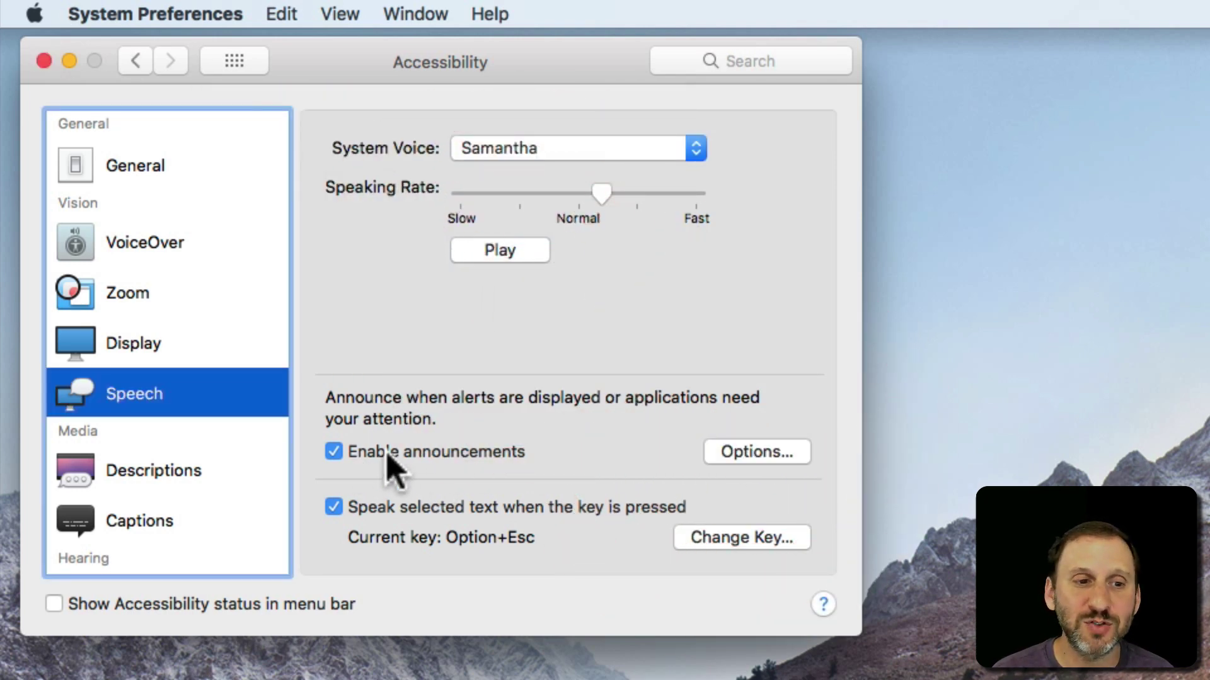
click(383, 453)
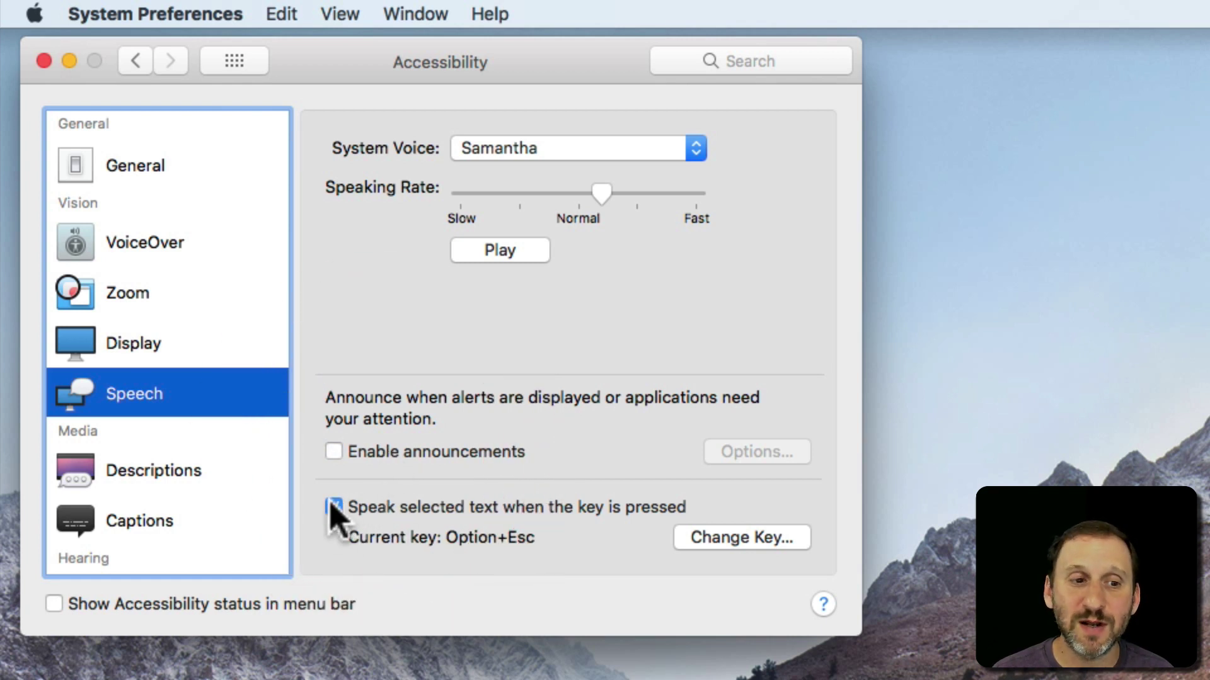